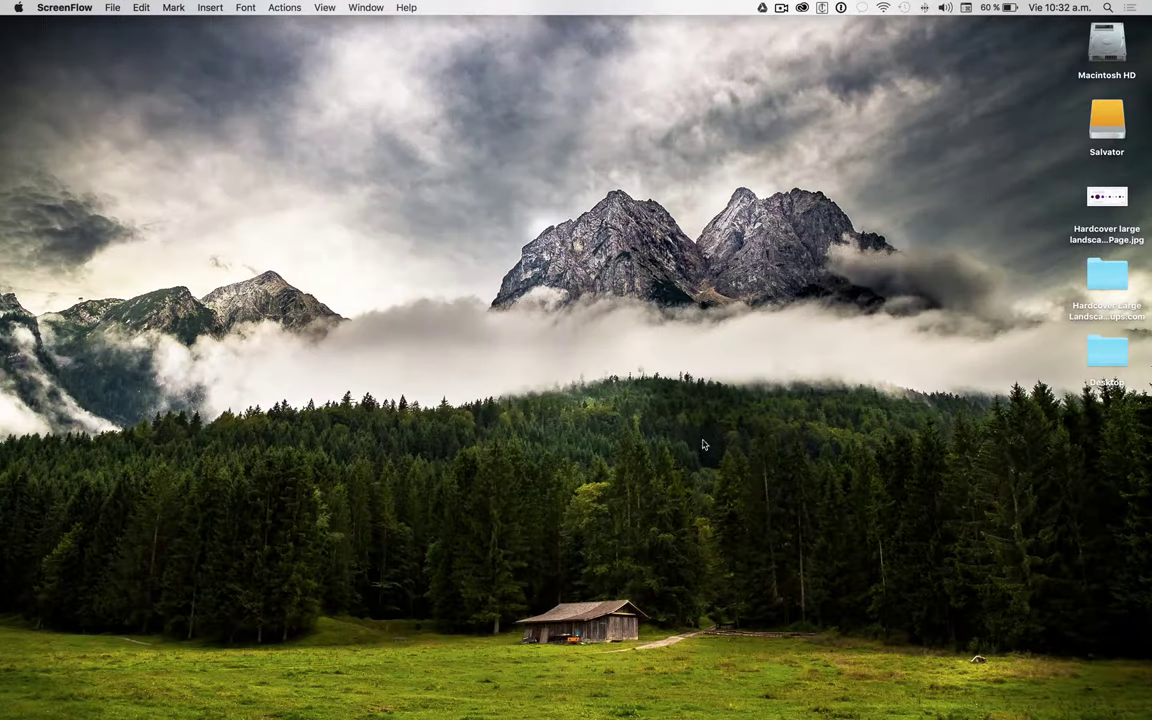
Open the Hardcover Large Landscape Book Mockup 2 PSD from the desktop mockup folder in Photoshop.
click(1108, 283)
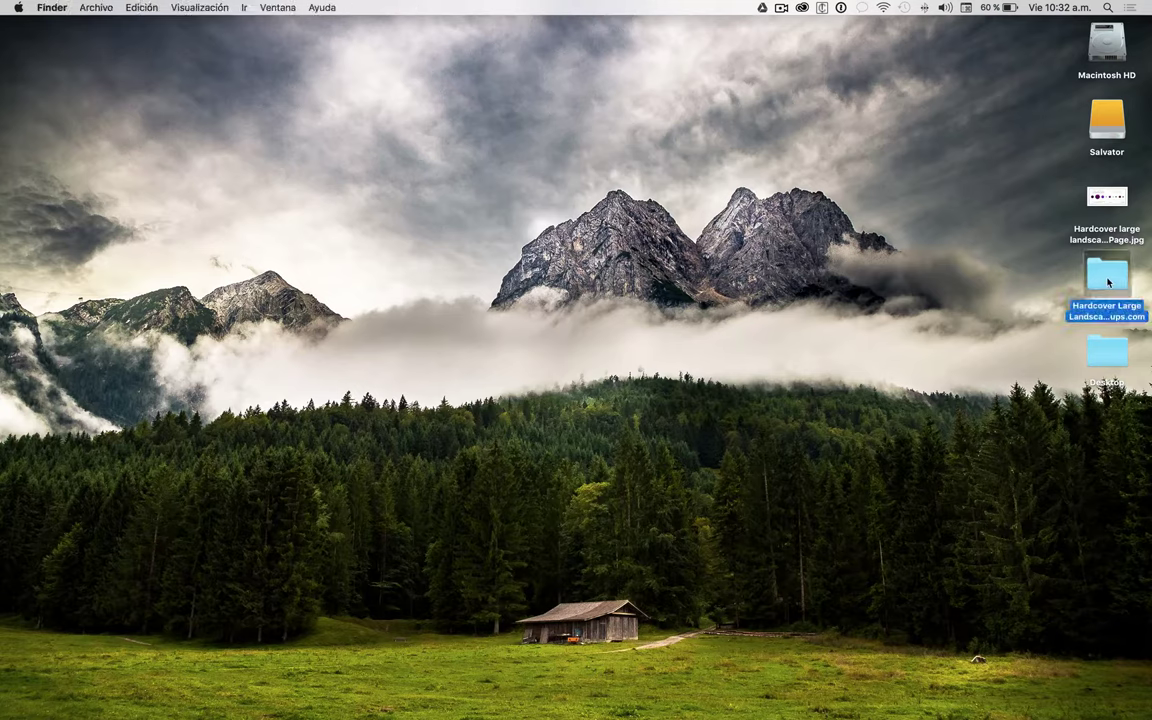
double_click(1108, 283)
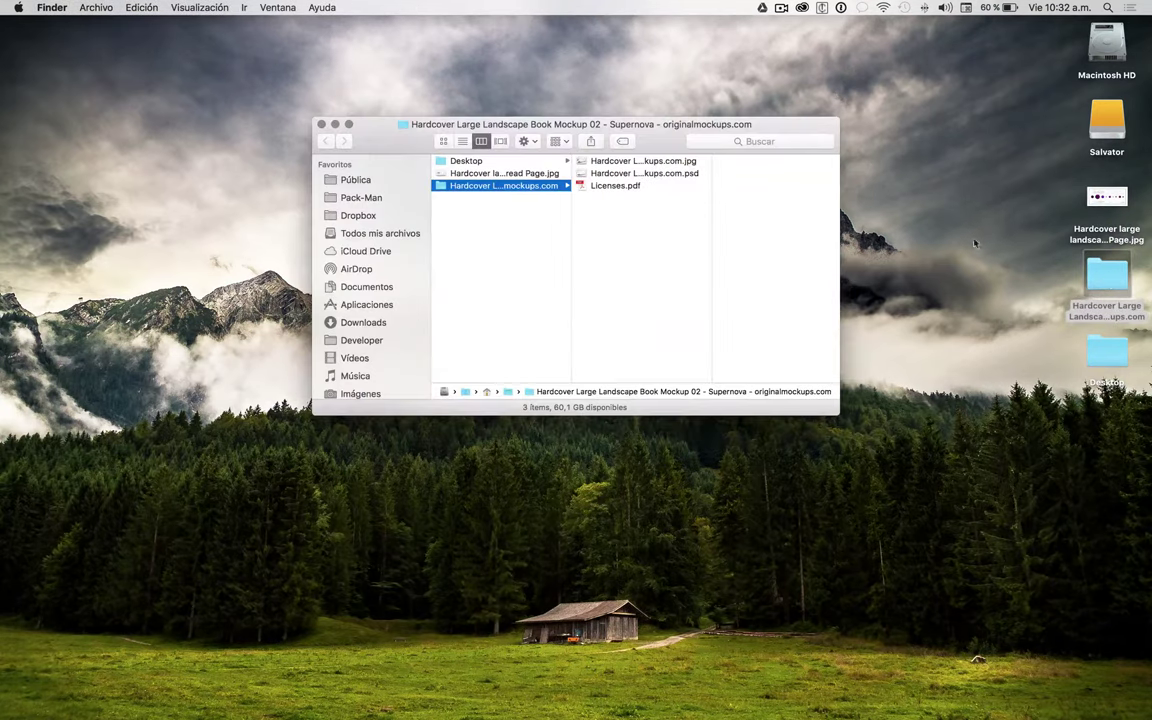
click(668, 175)
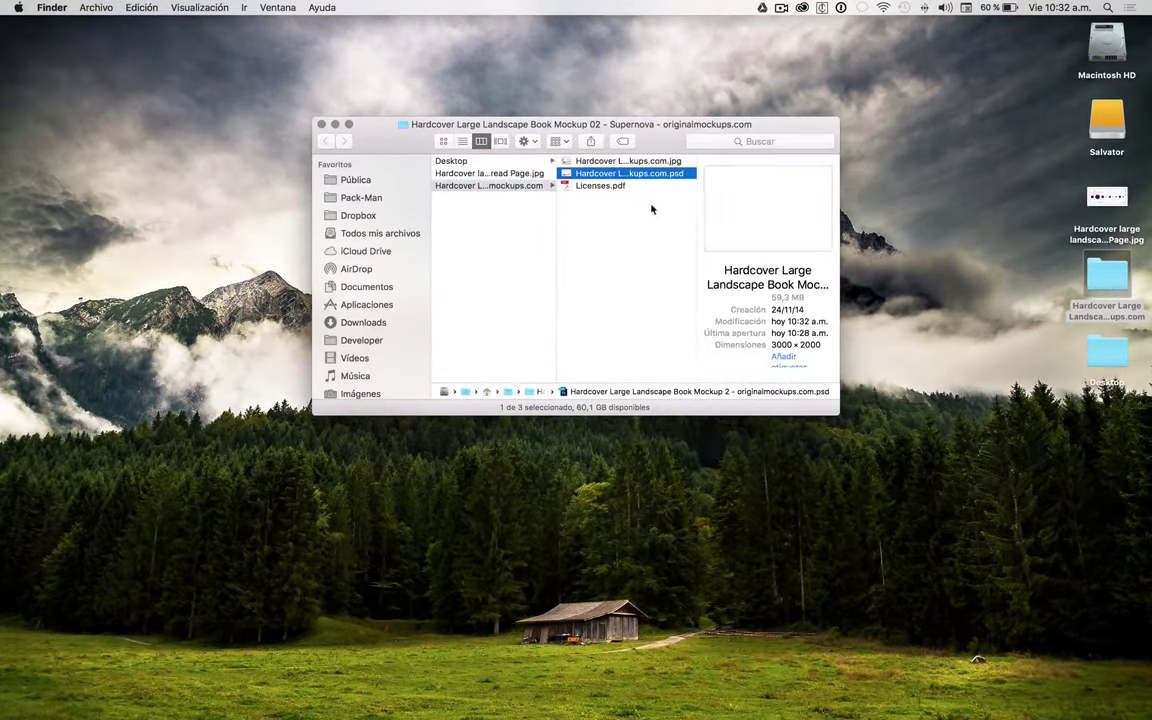
double_click(657, 177)
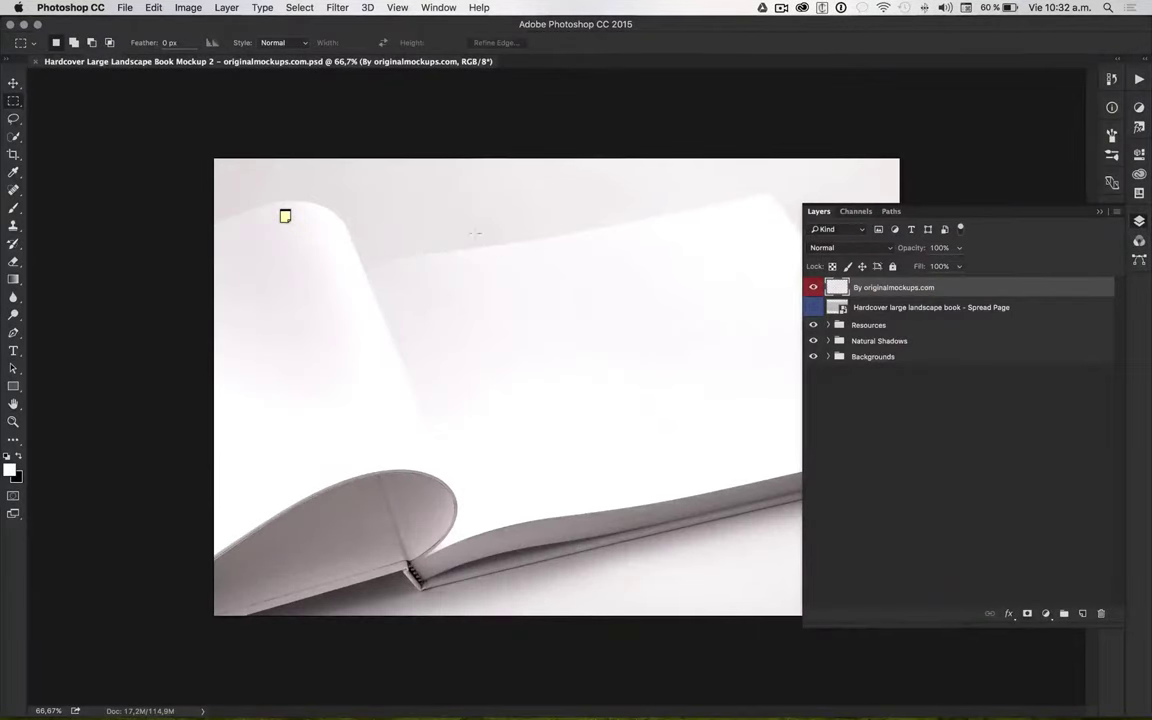
With the Move tool, expand the Resources and Mockup groups and select the Left Page layer.
click(12, 80)
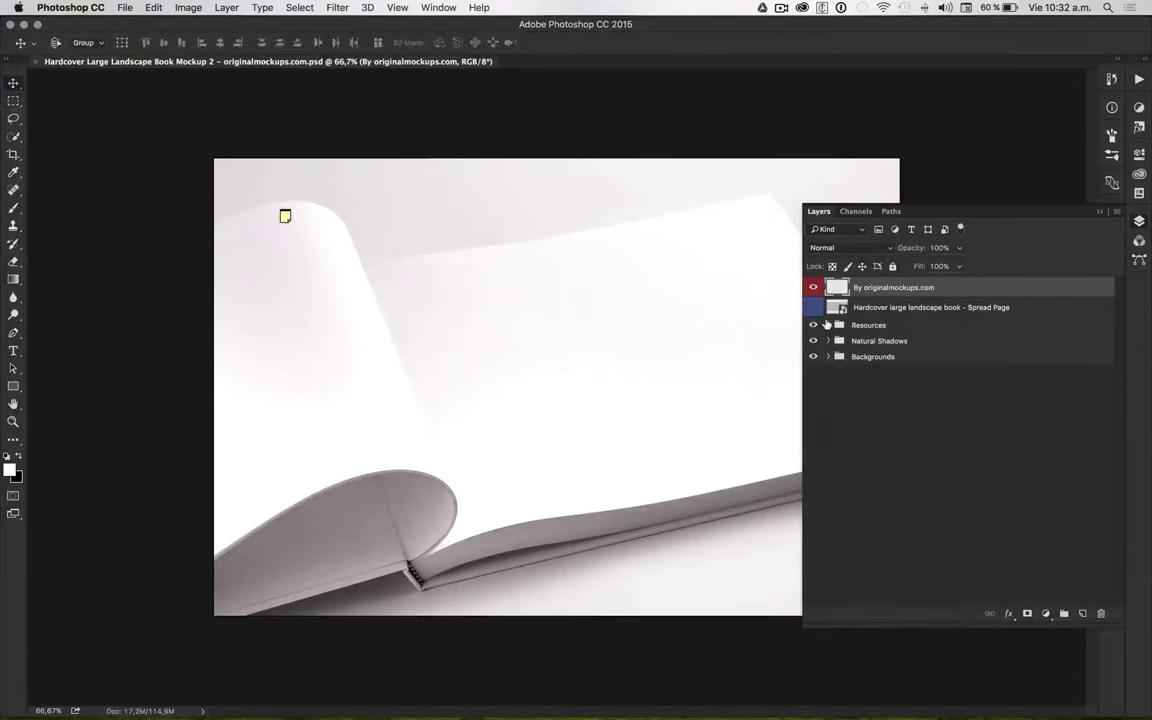
click(826, 325)
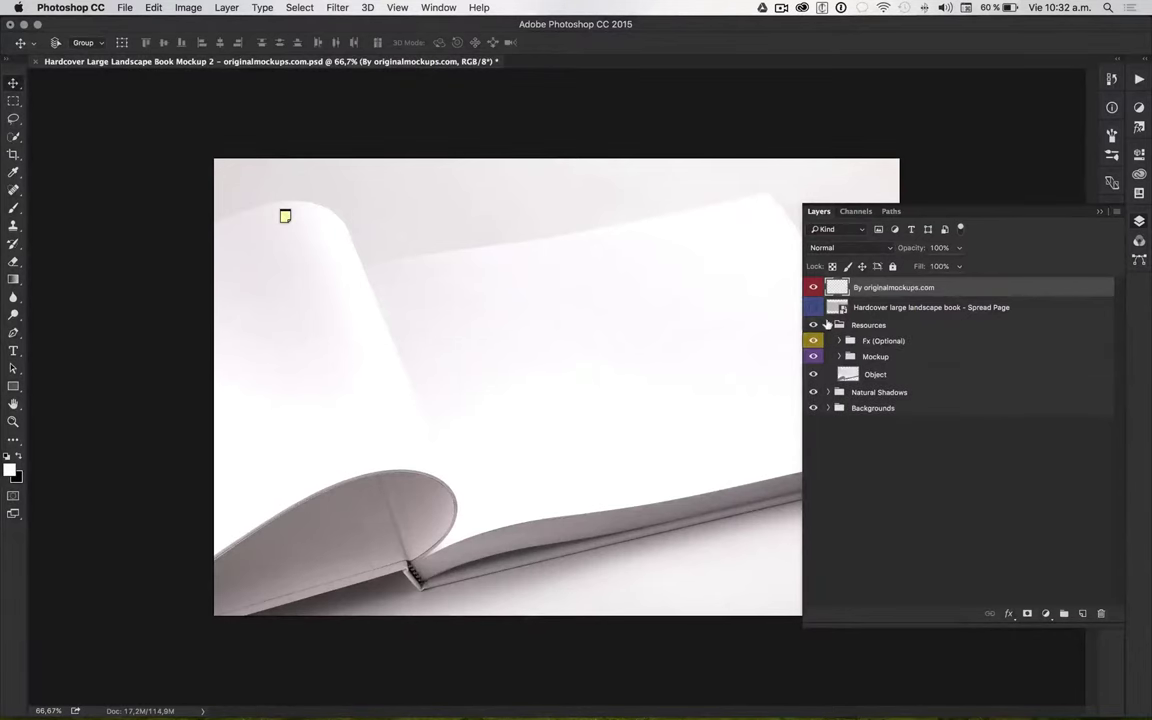
click(839, 357)
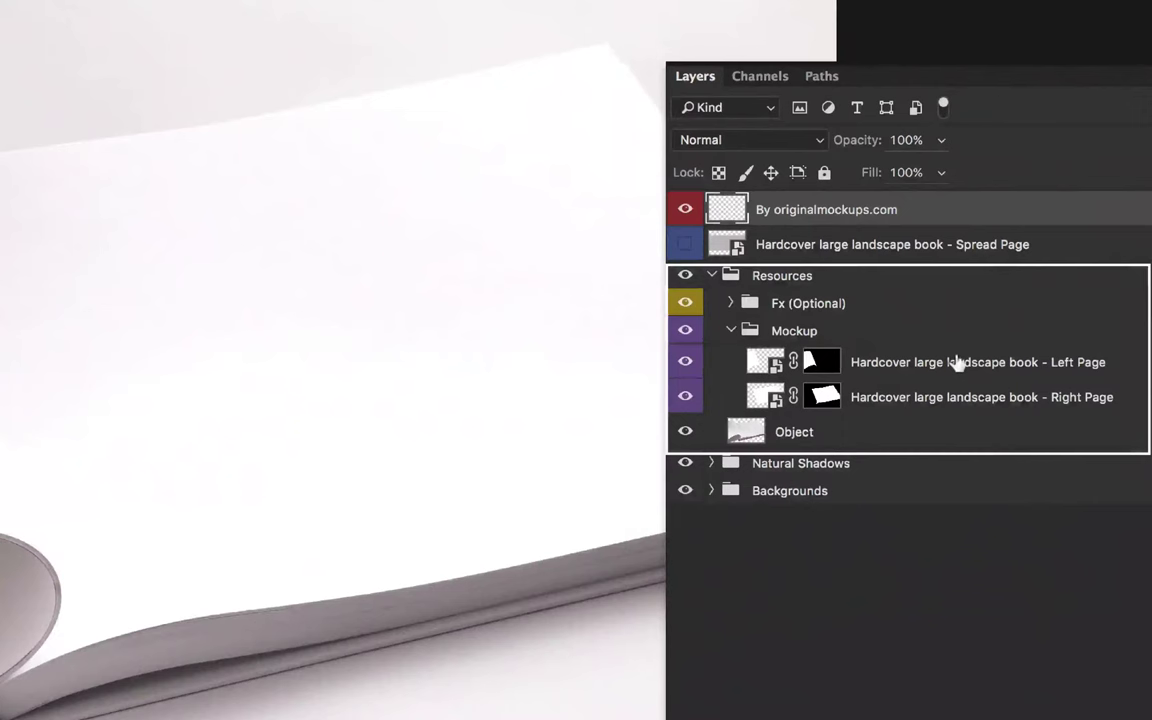
click(957, 362)
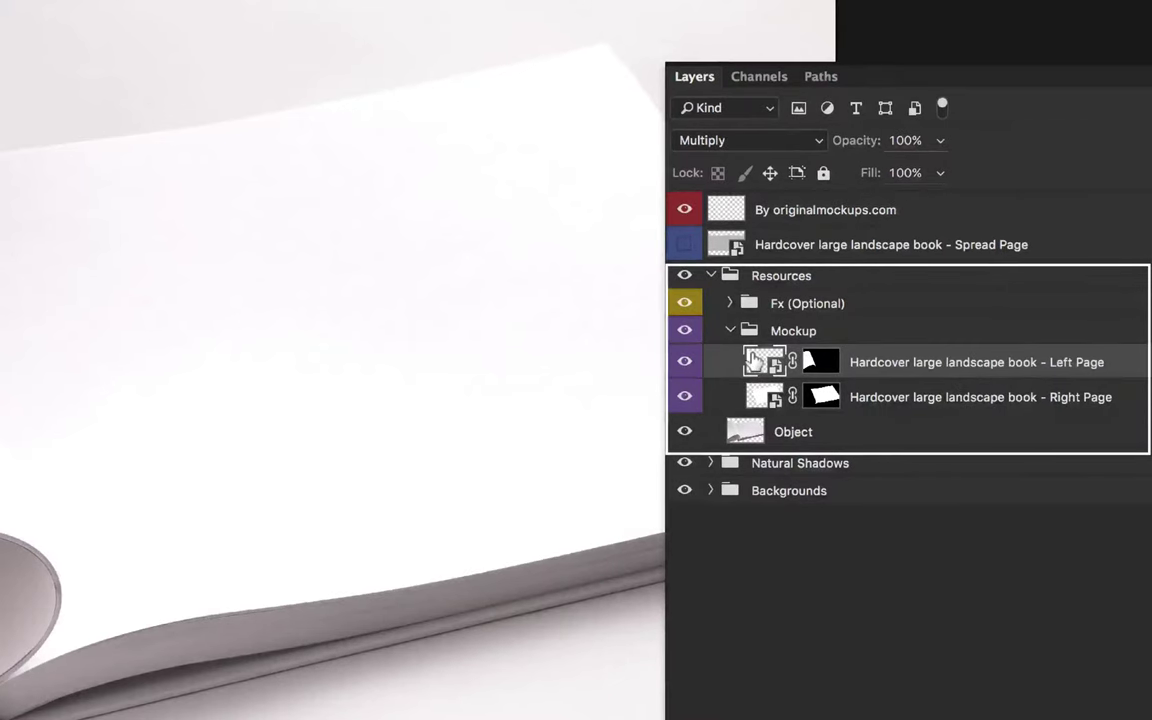
Open the Left Page smart object and its nested Page layer contents for editing.
right_click(897, 358)
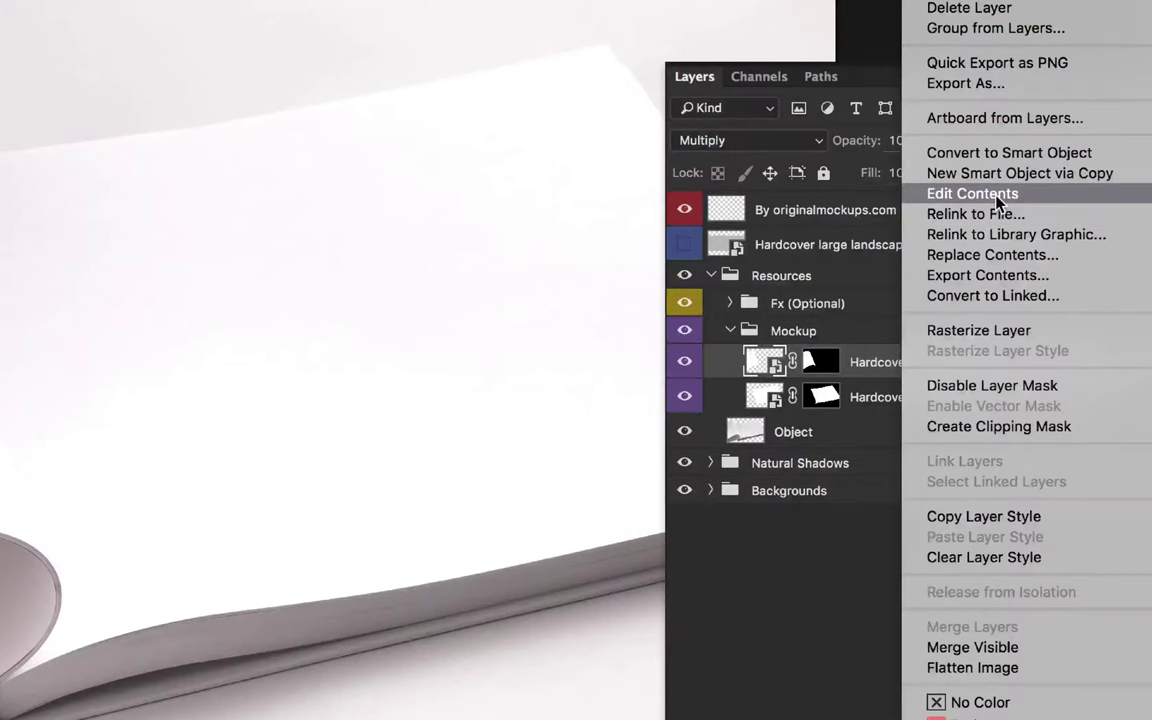
click(997, 203)
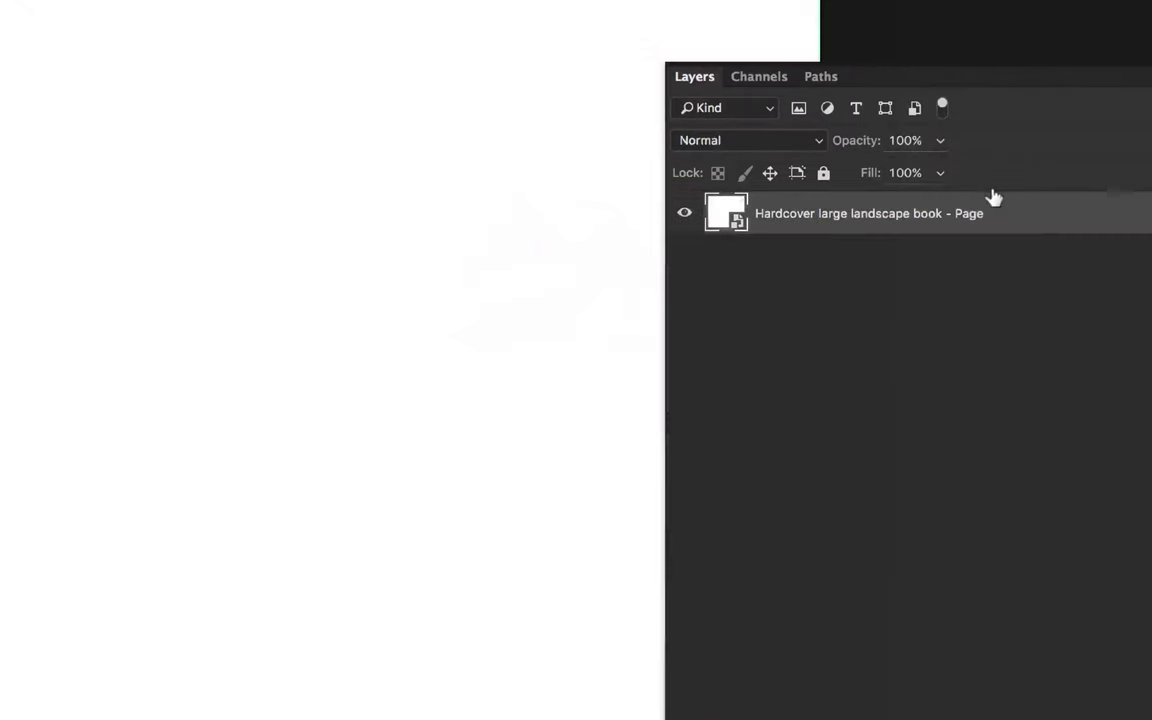
right_click(835, 218)
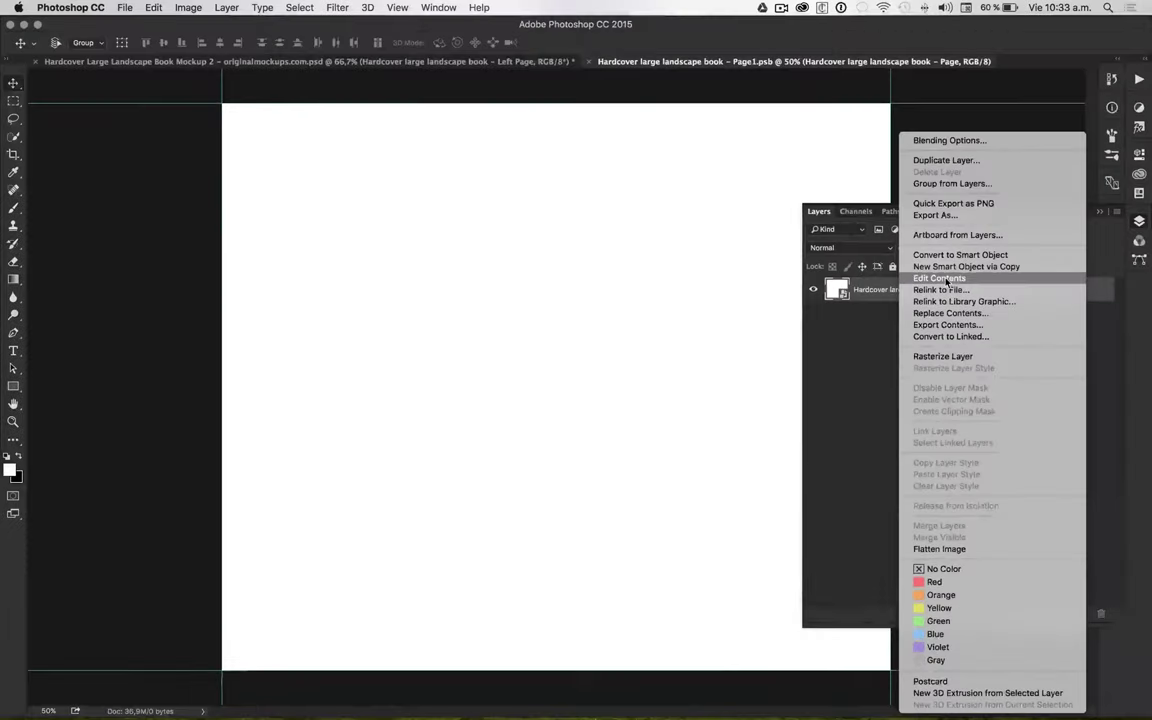
click(946, 282)
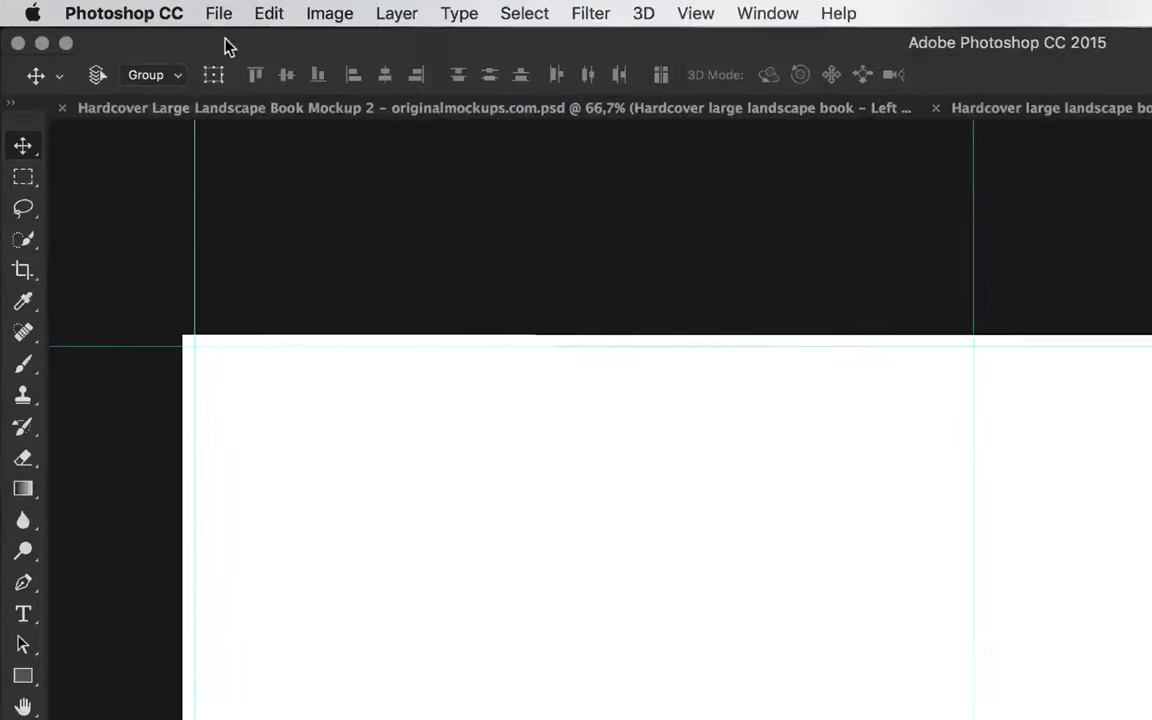
Place the purple-planet Spread Page JPG as a linked image and commit it.
click(220, 14)
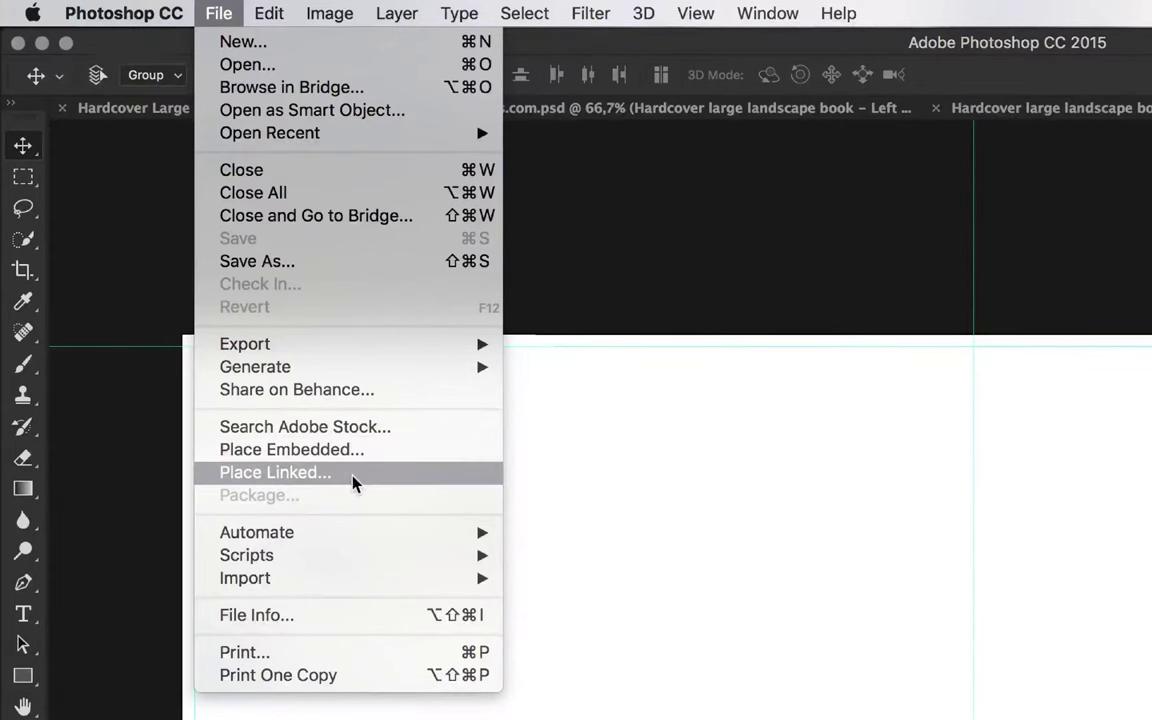
click(354, 483)
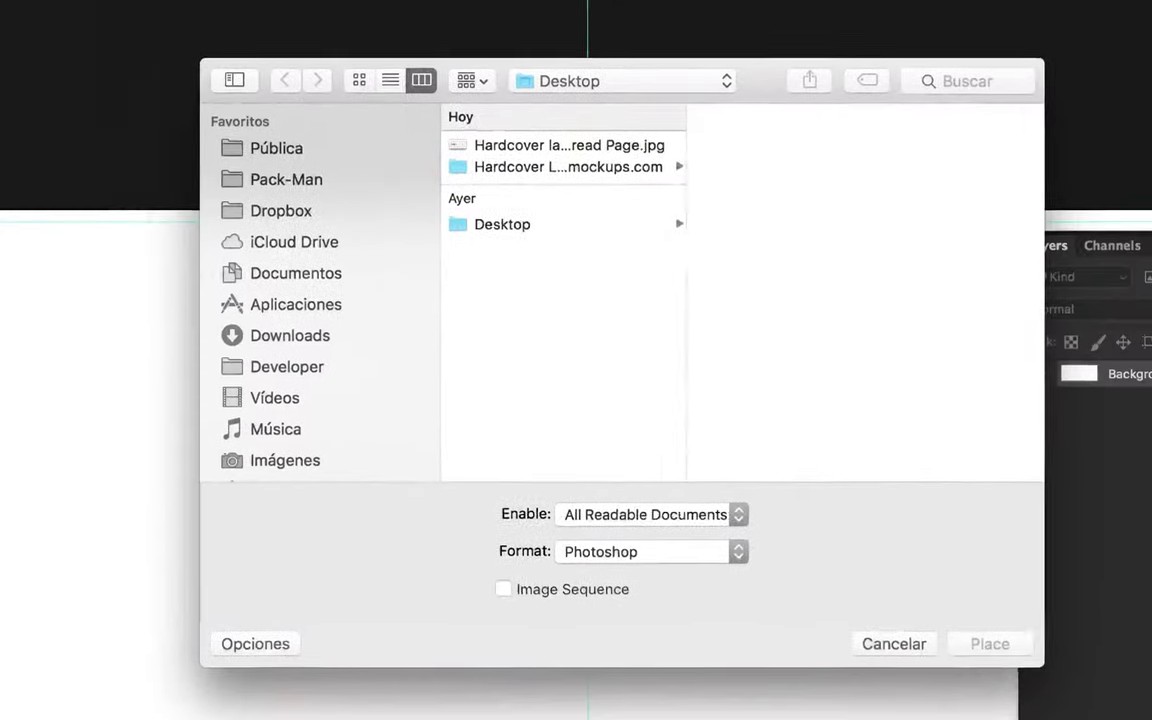
click(510, 142)
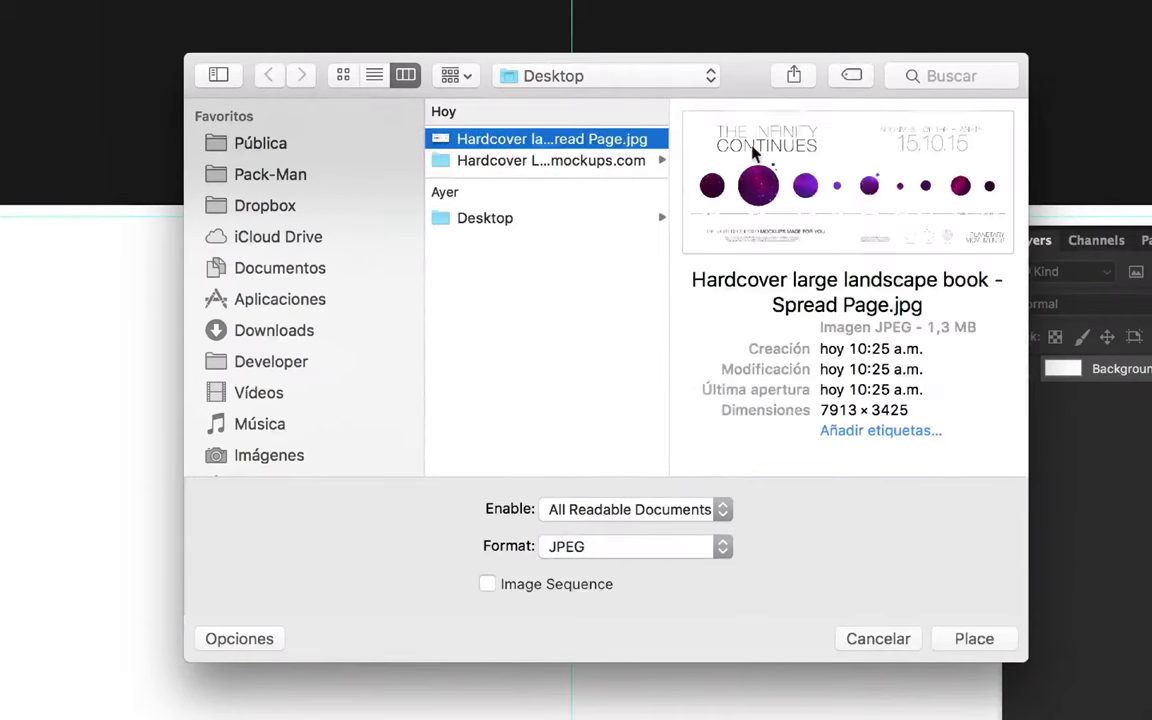
click(975, 640)
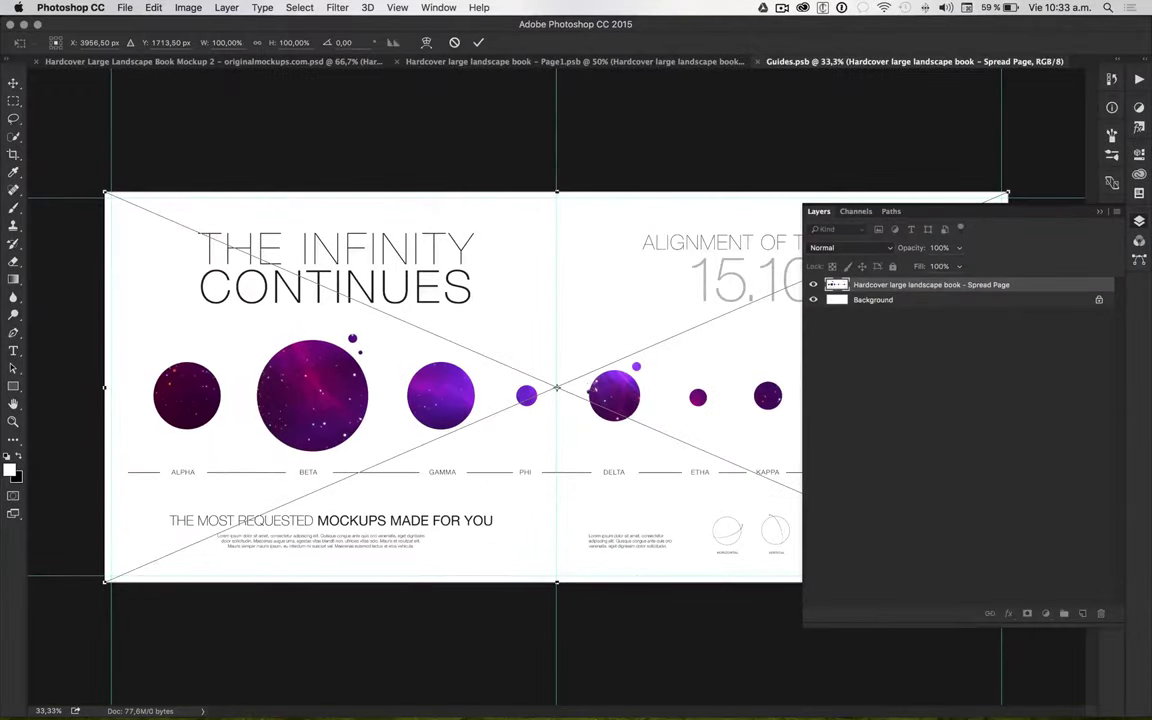
key(Return)
Save and close Guides.psb and the left page document with maximum compatibility, returning to the mockup.
click(125, 7)
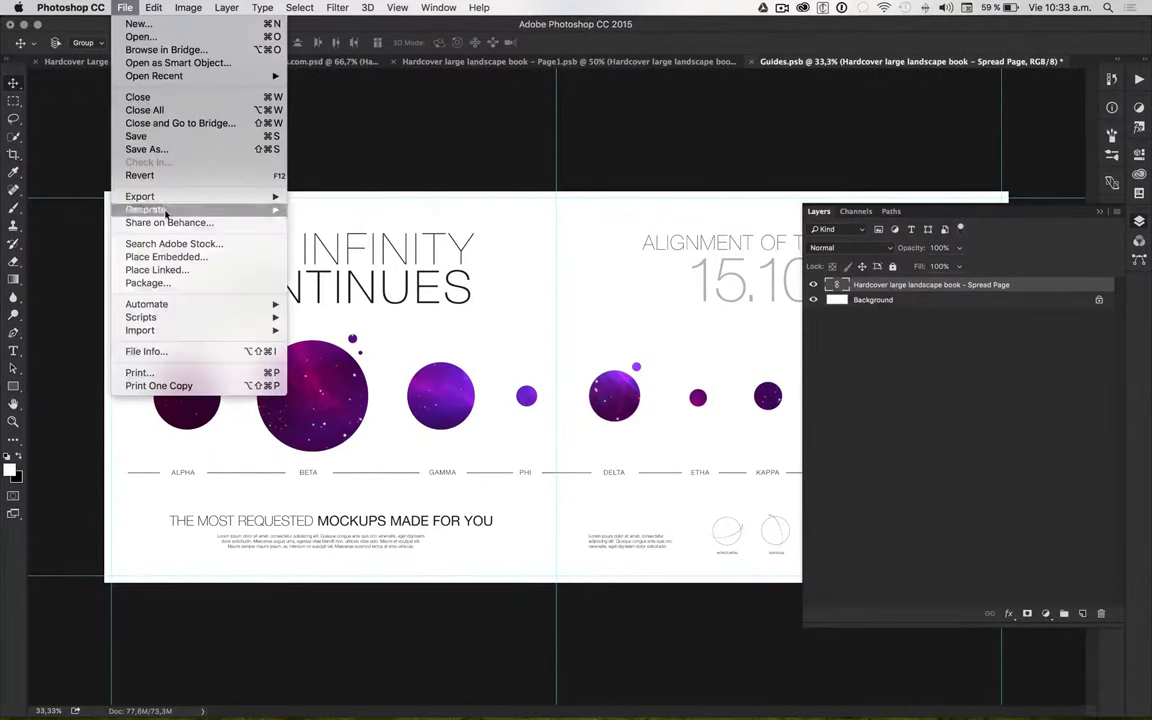
click(140, 136)
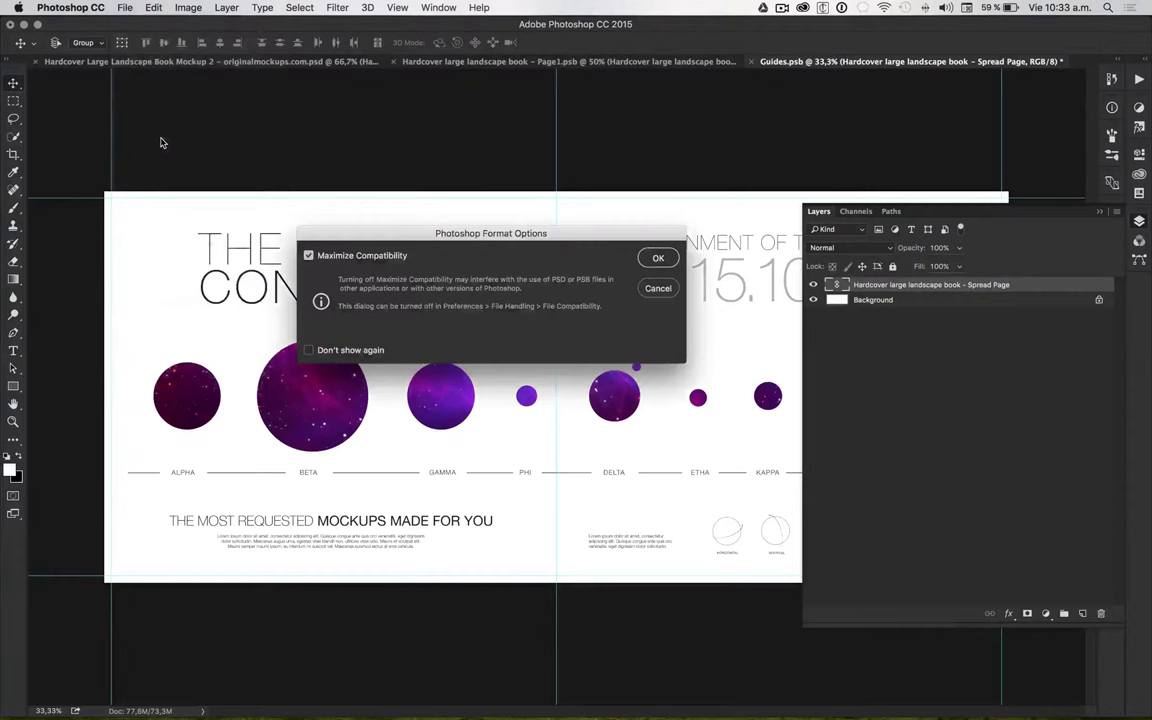
click(657, 258)
click(125, 7)
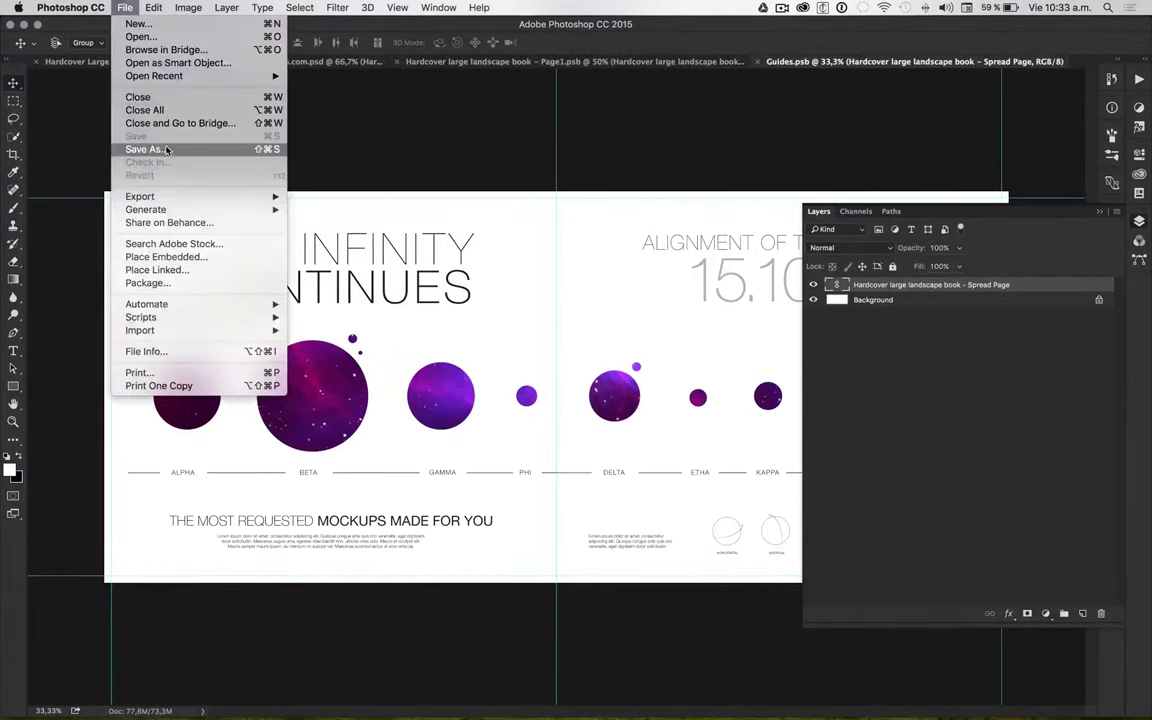
click(160, 97)
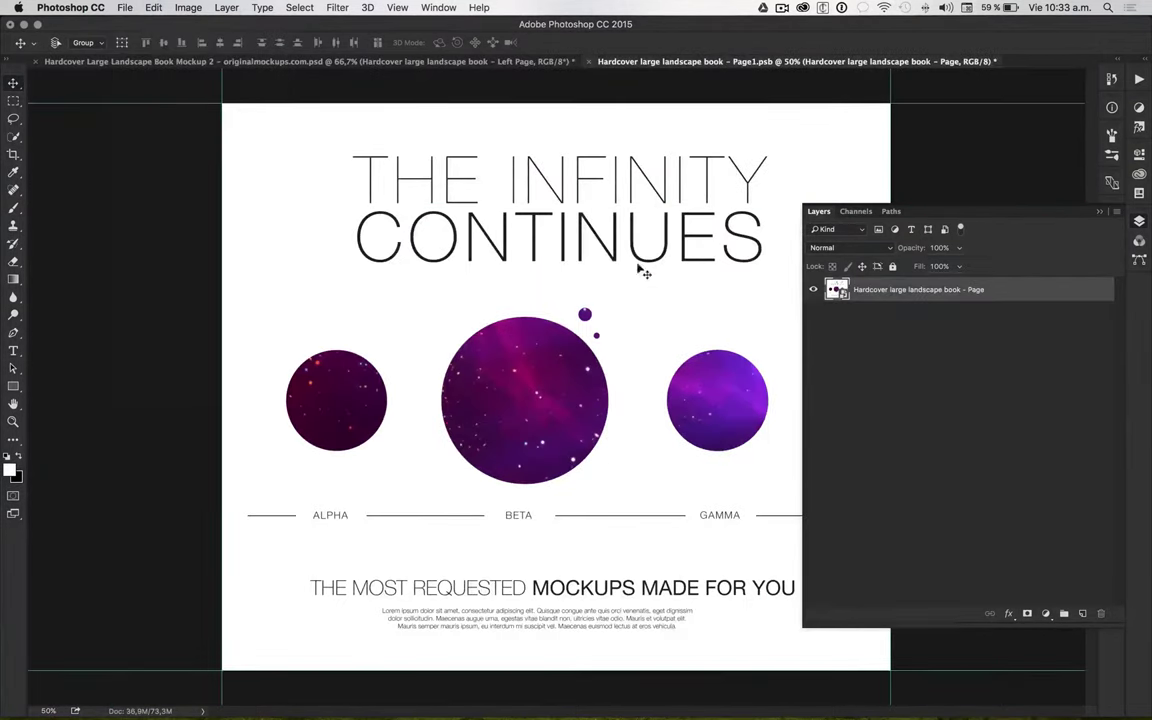
click(125, 7)
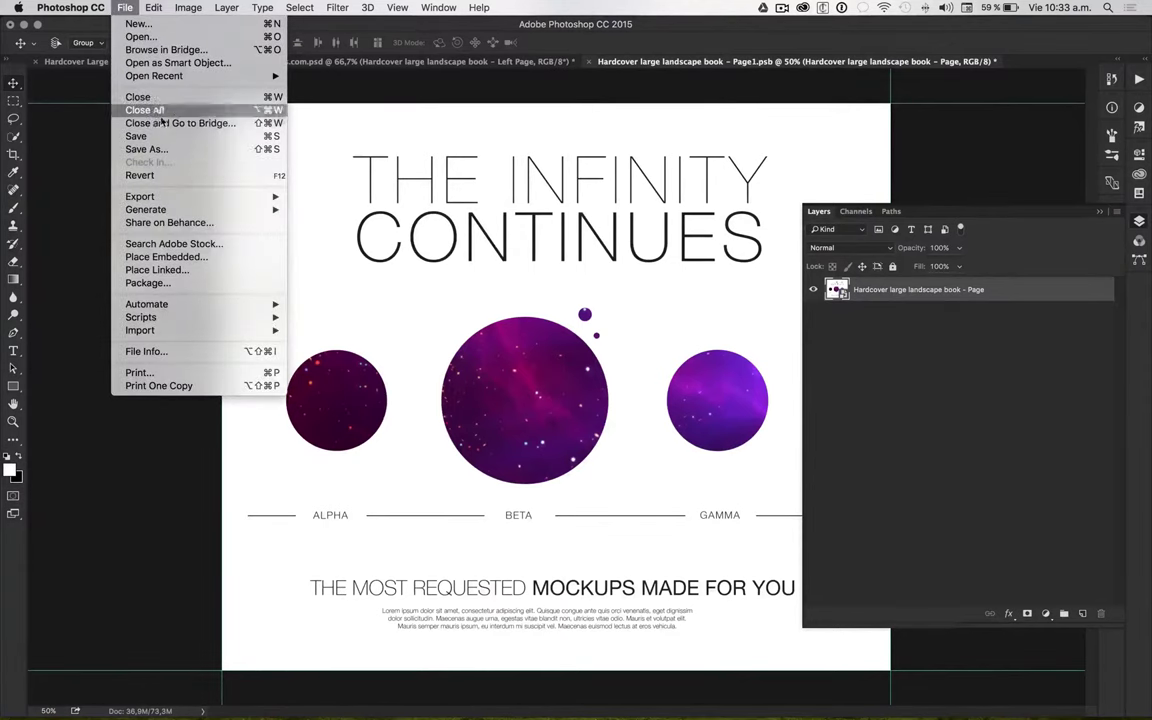
click(148, 135)
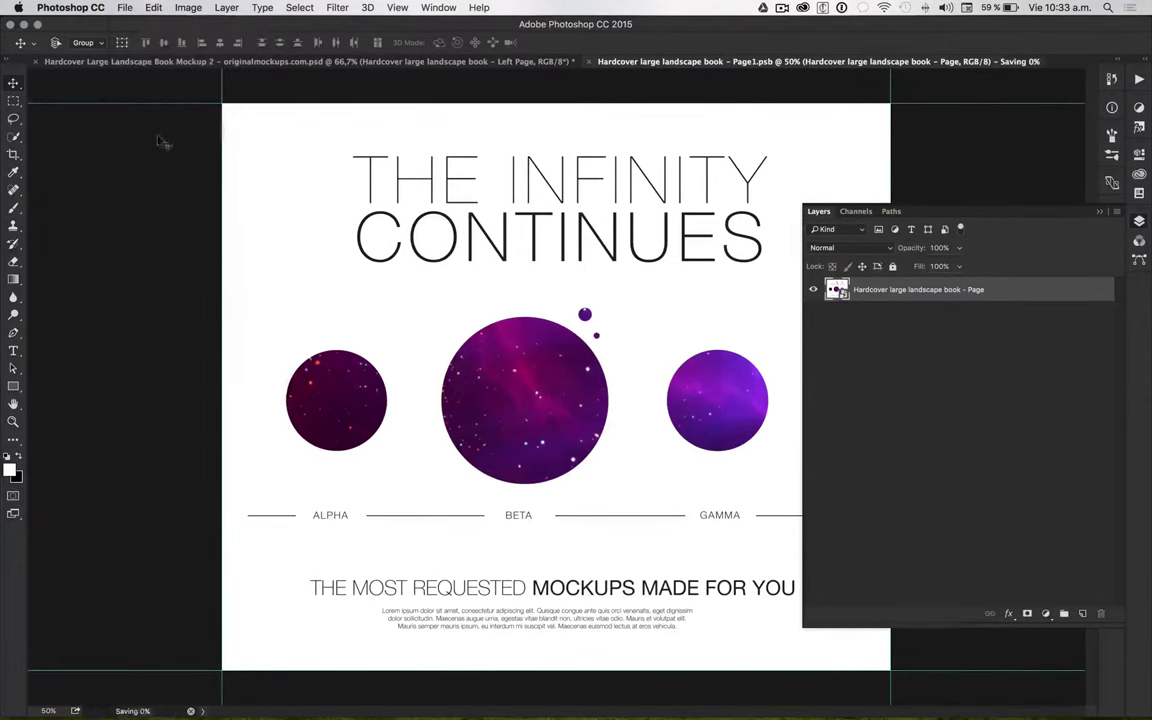
click(125, 7)
click(142, 96)
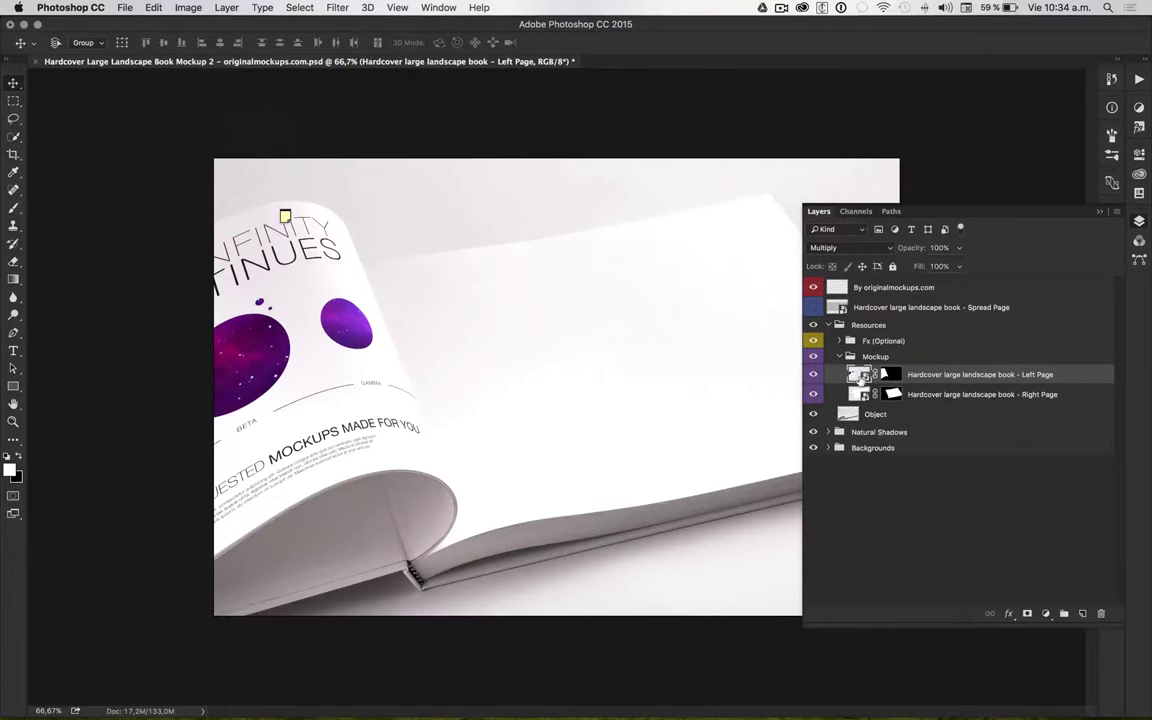
Open the Right Page smart object and its nested guides document, then place the linked Spread Page JPG.
click(860, 394)
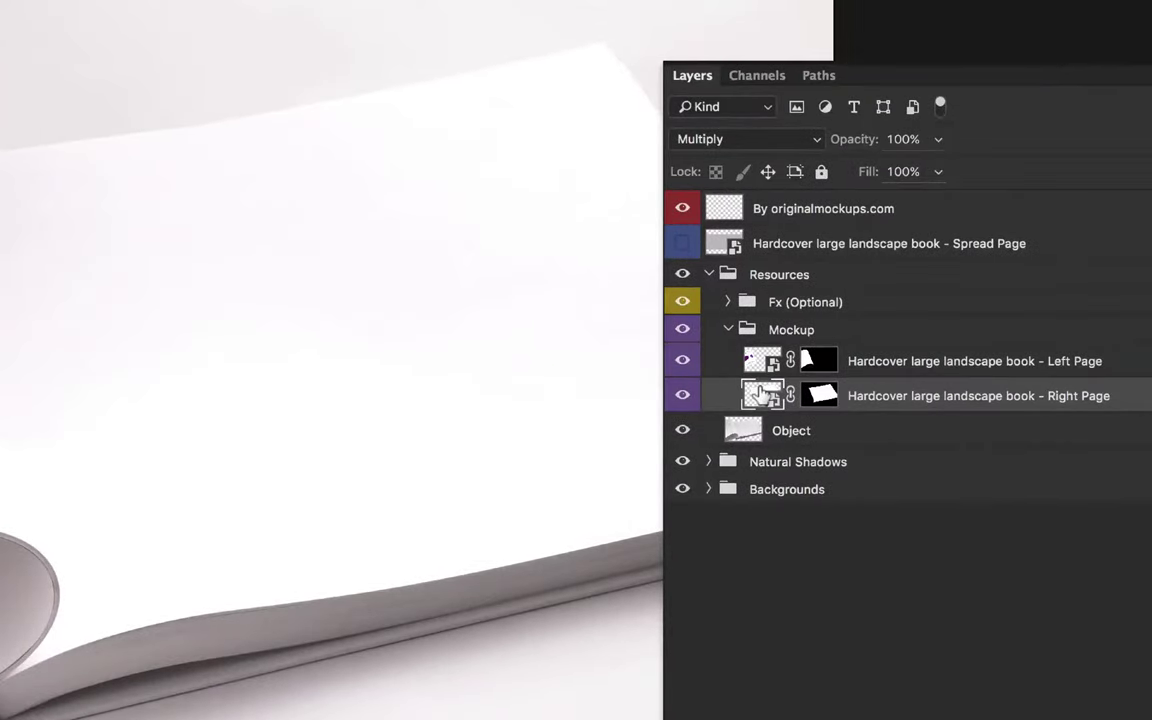
double_click(760, 394)
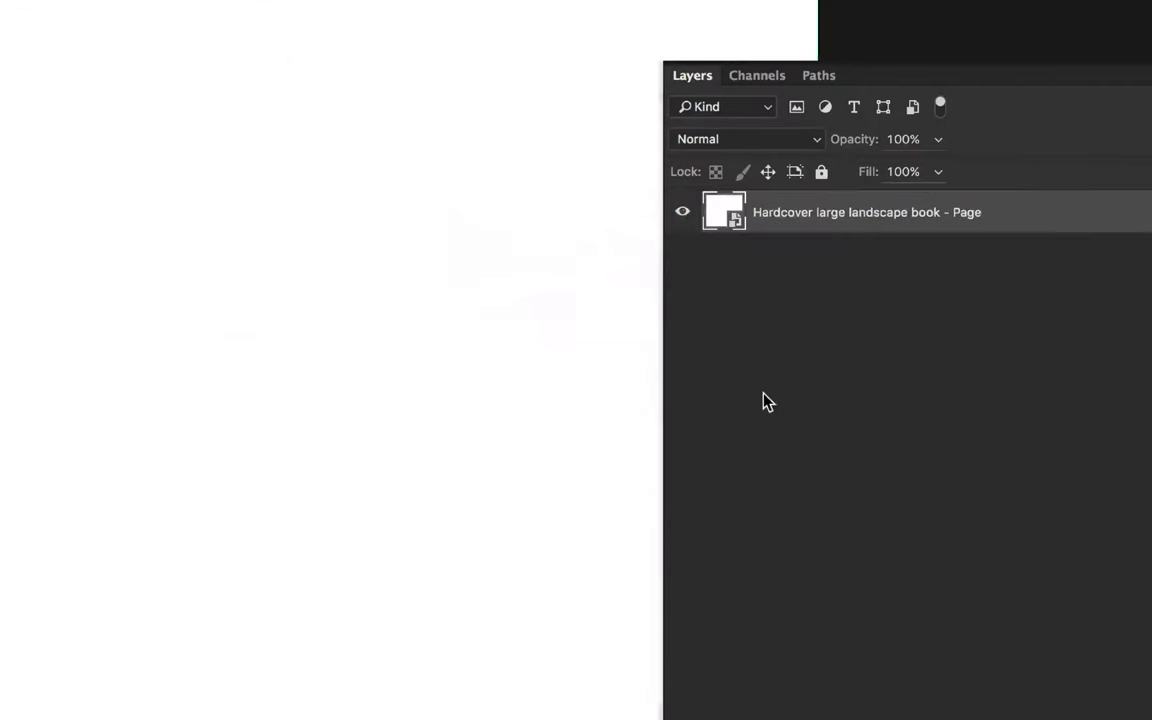
double_click(728, 212)
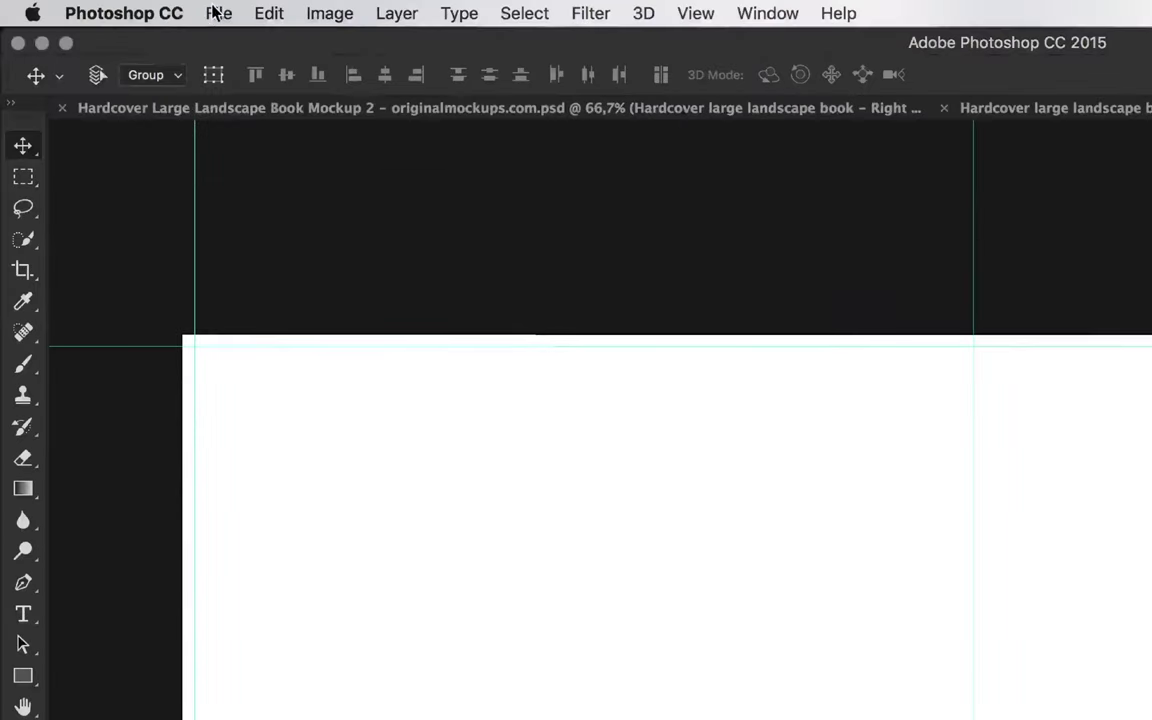
click(214, 12)
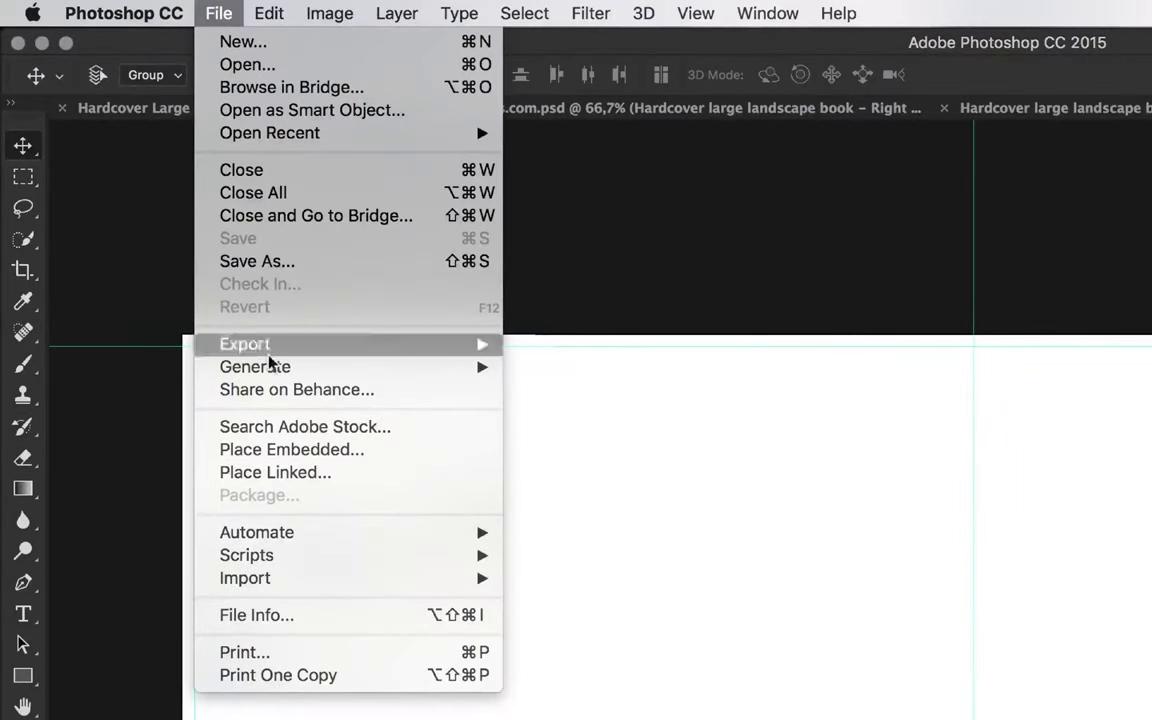
click(270, 472)
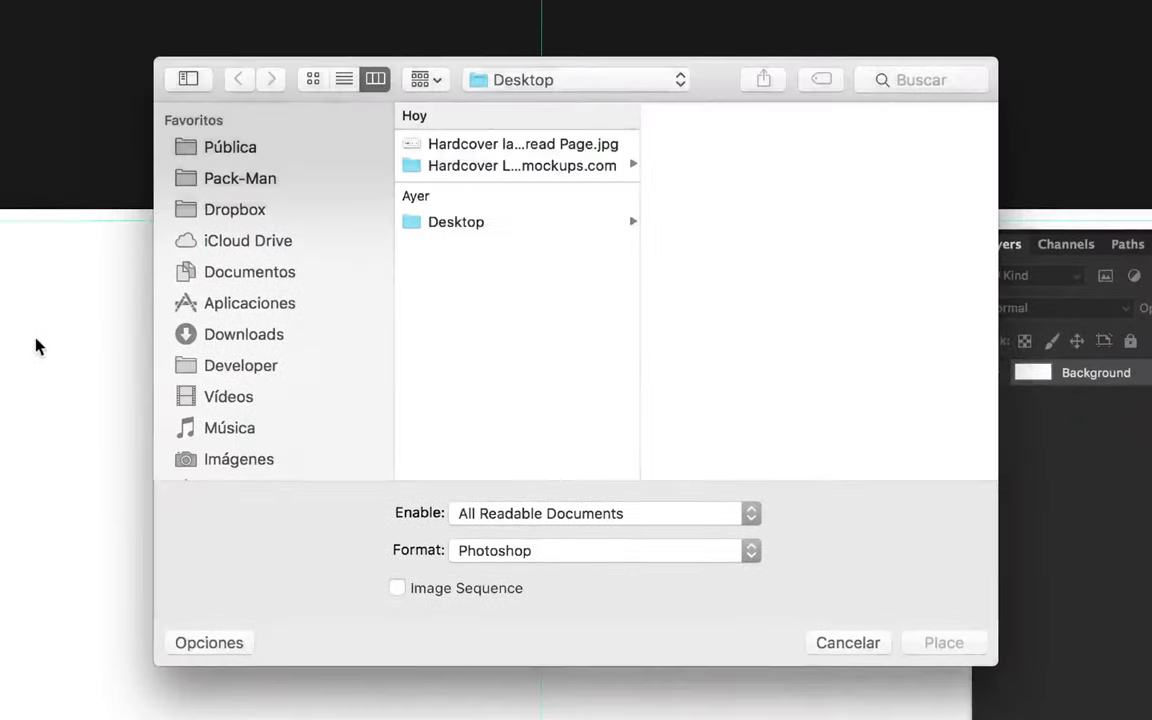
click(535, 146)
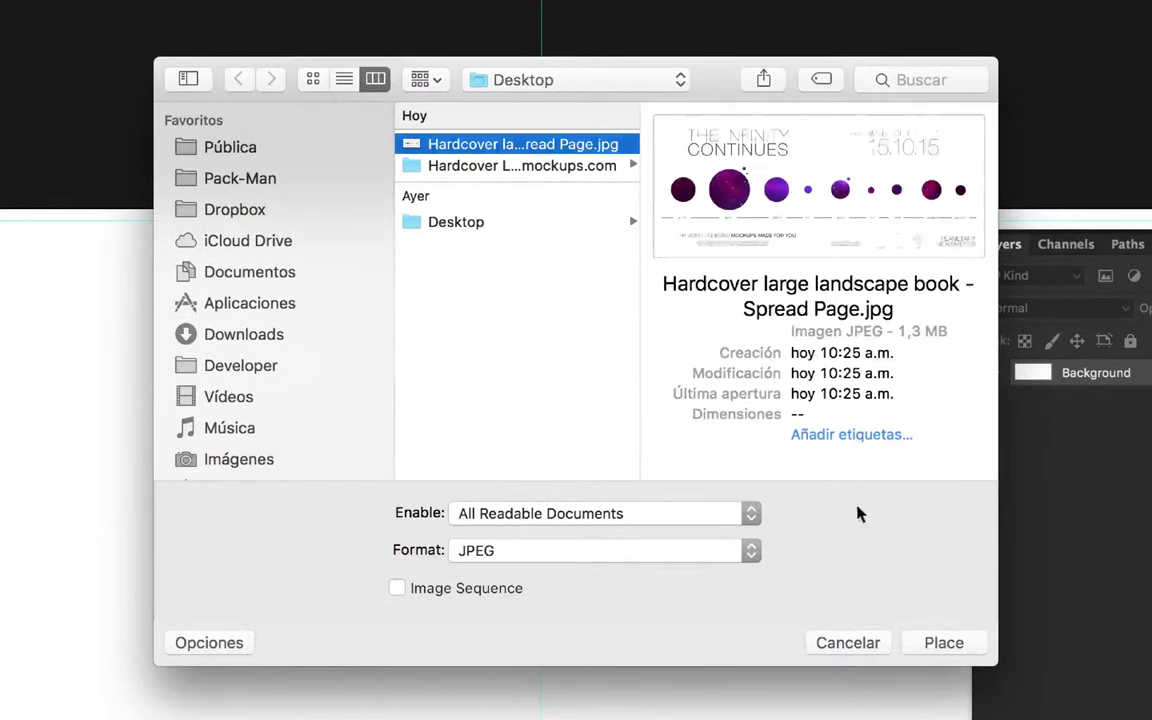
click(943, 645)
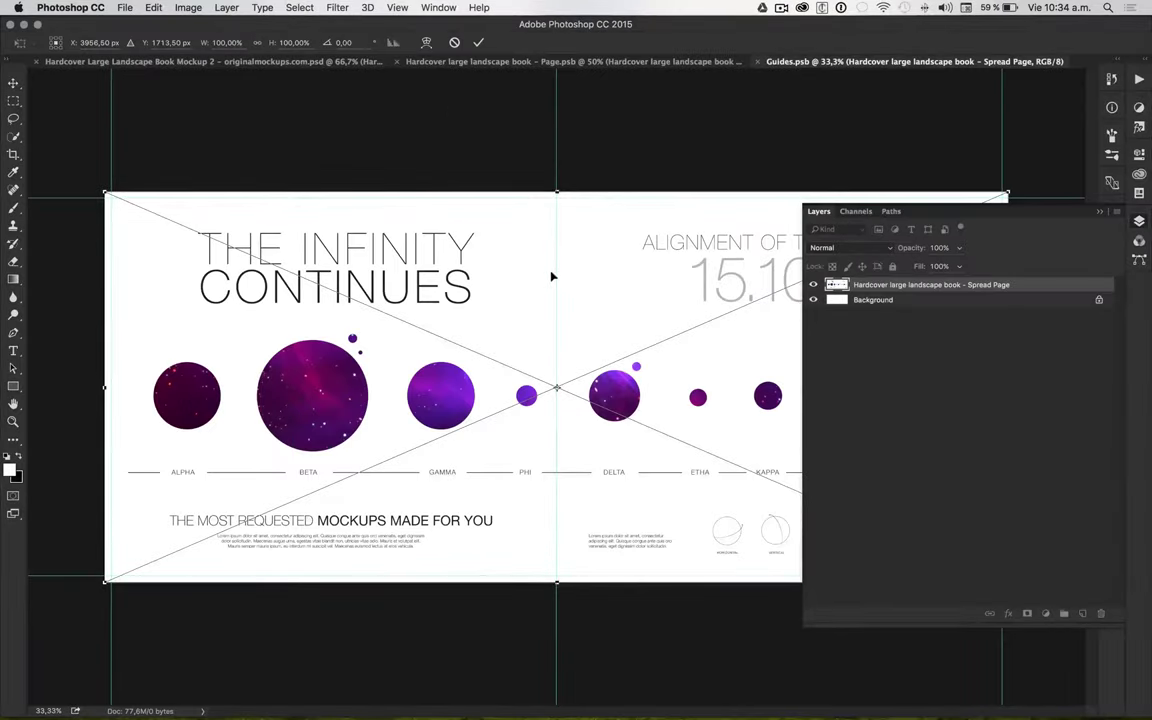
key(Return)
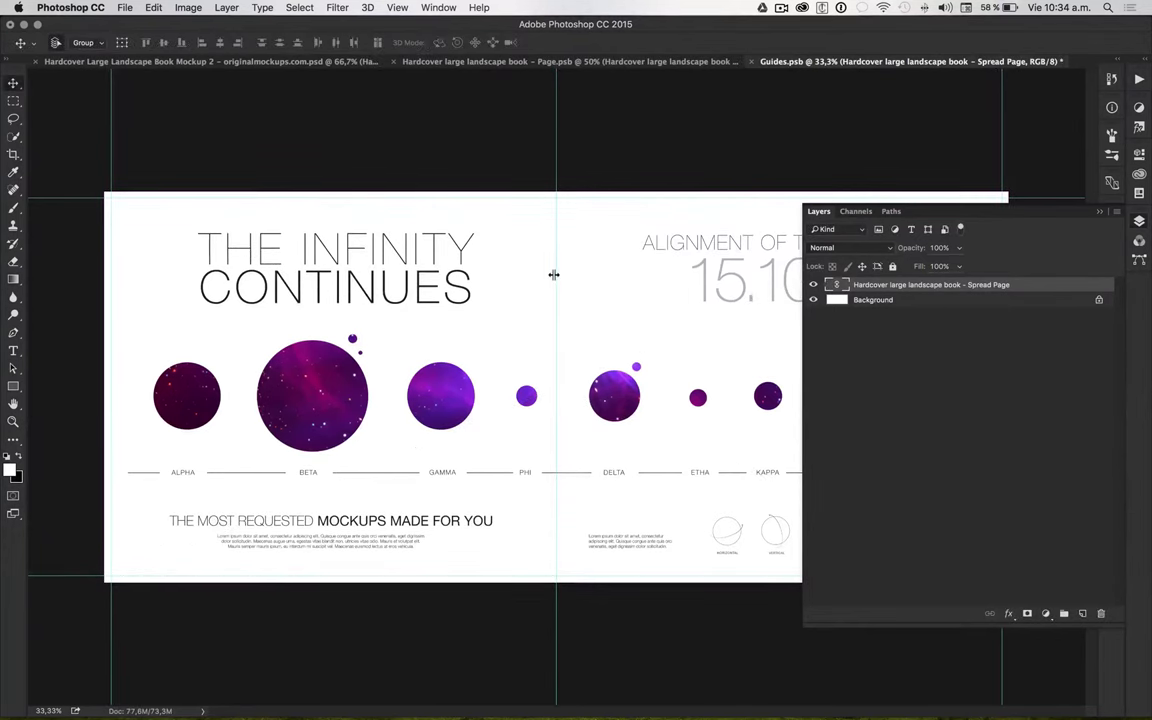
Save and close the guides and right page documents with maximum compatibility.
key(ctrl+s)
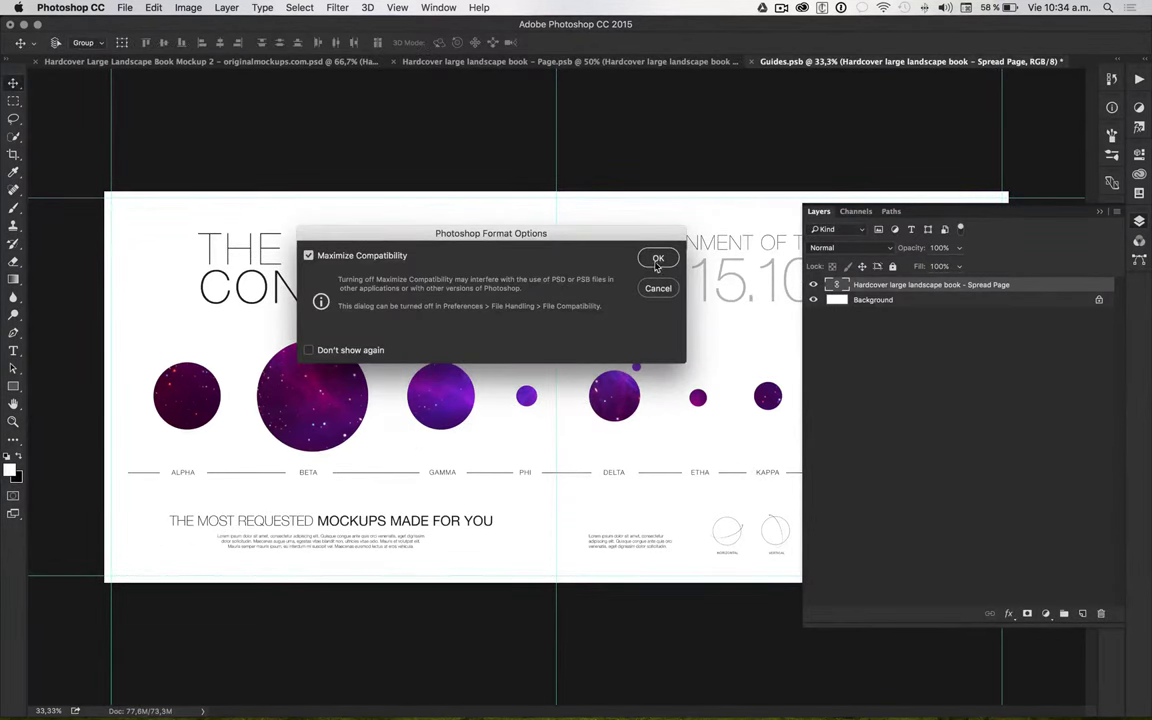
click(658, 262)
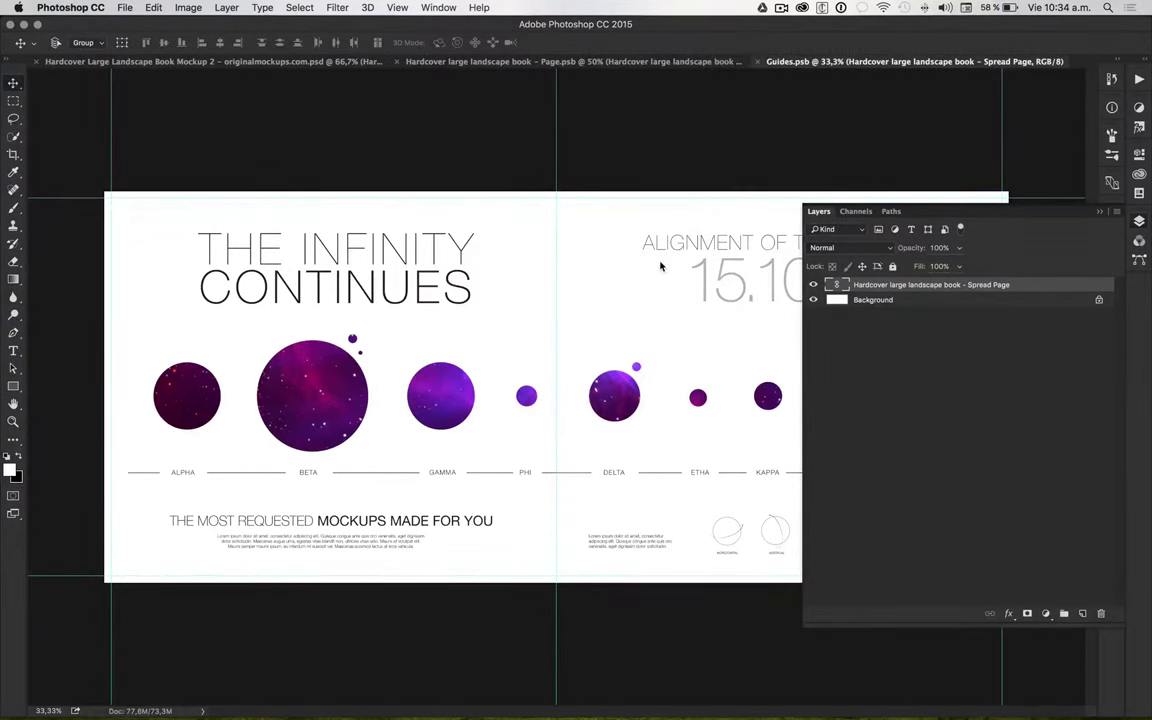
key(ctrl+w)
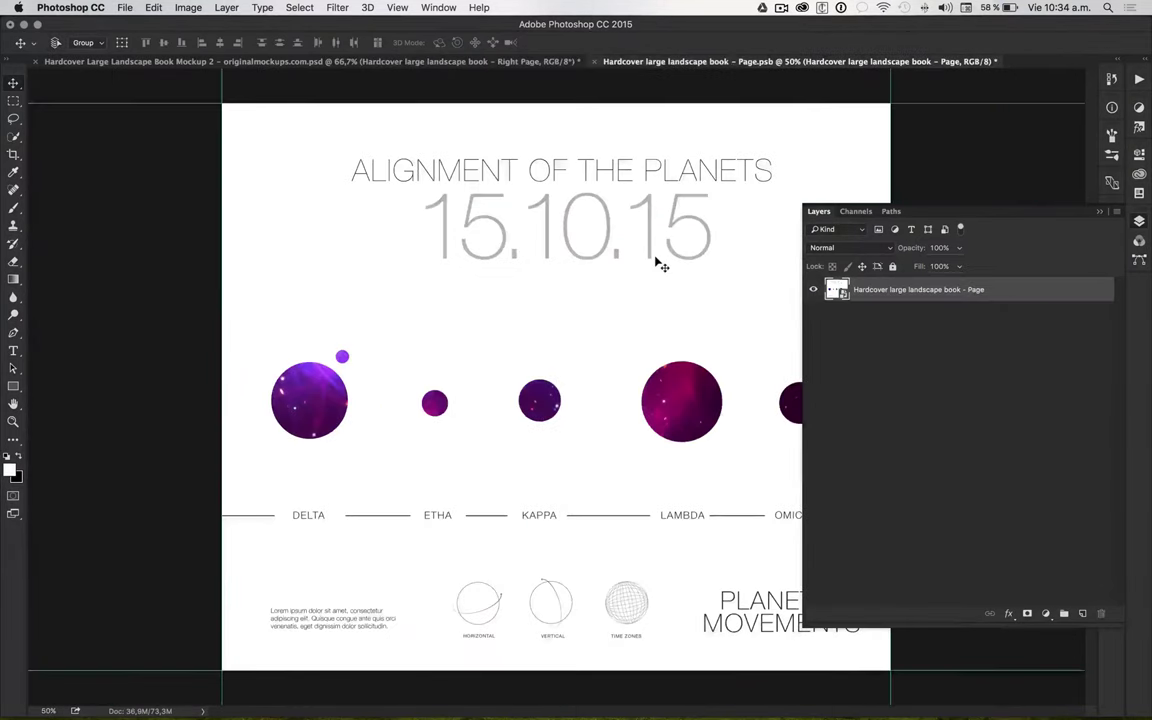
key(ctrl+s)
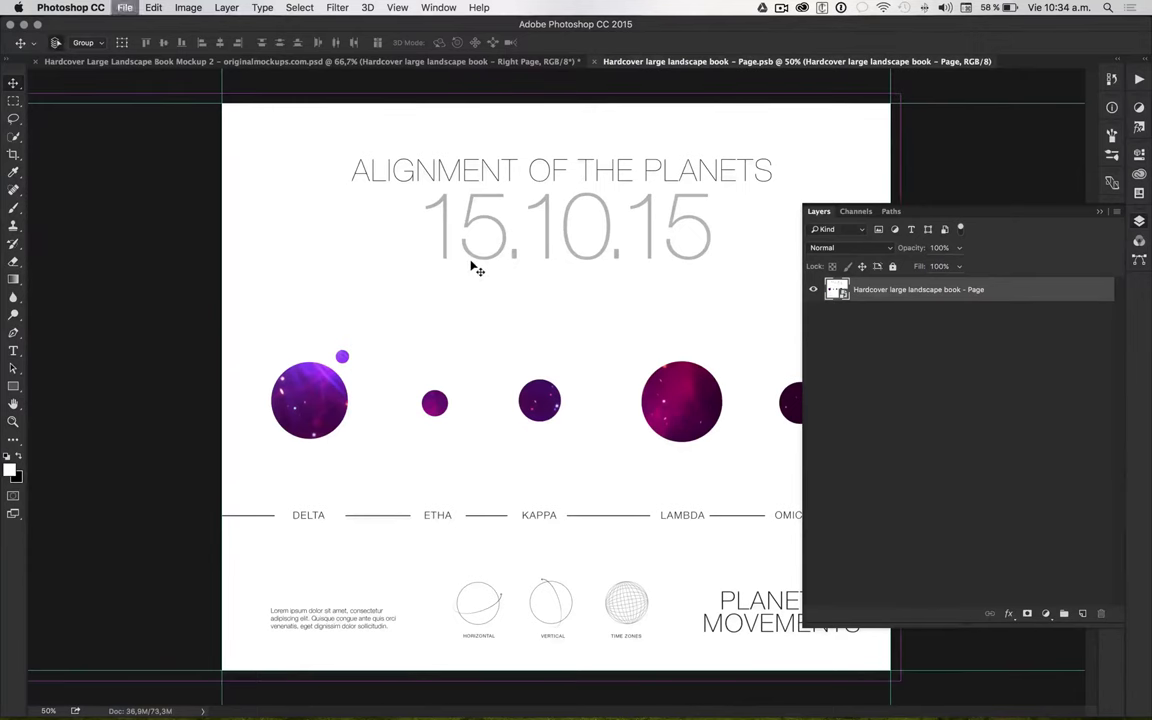
key(ctrl+w)
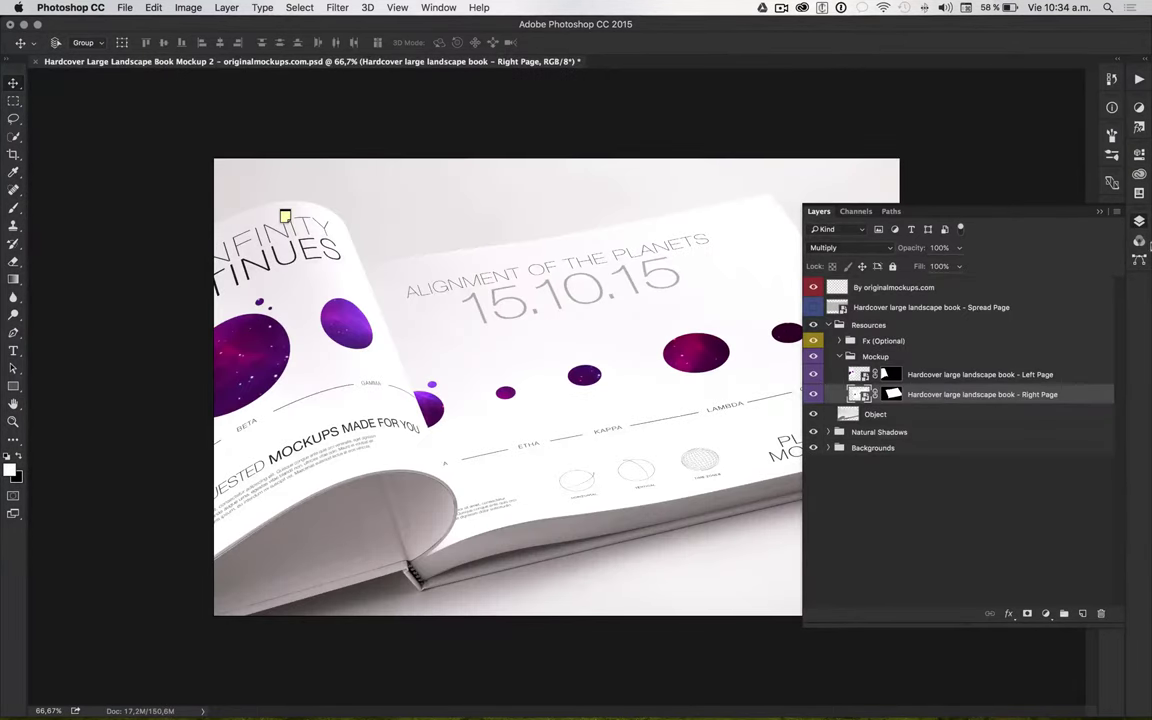
Hide the Layers panel and zoom in to inspect both infographic pages on the mockup.
click(1140, 223)
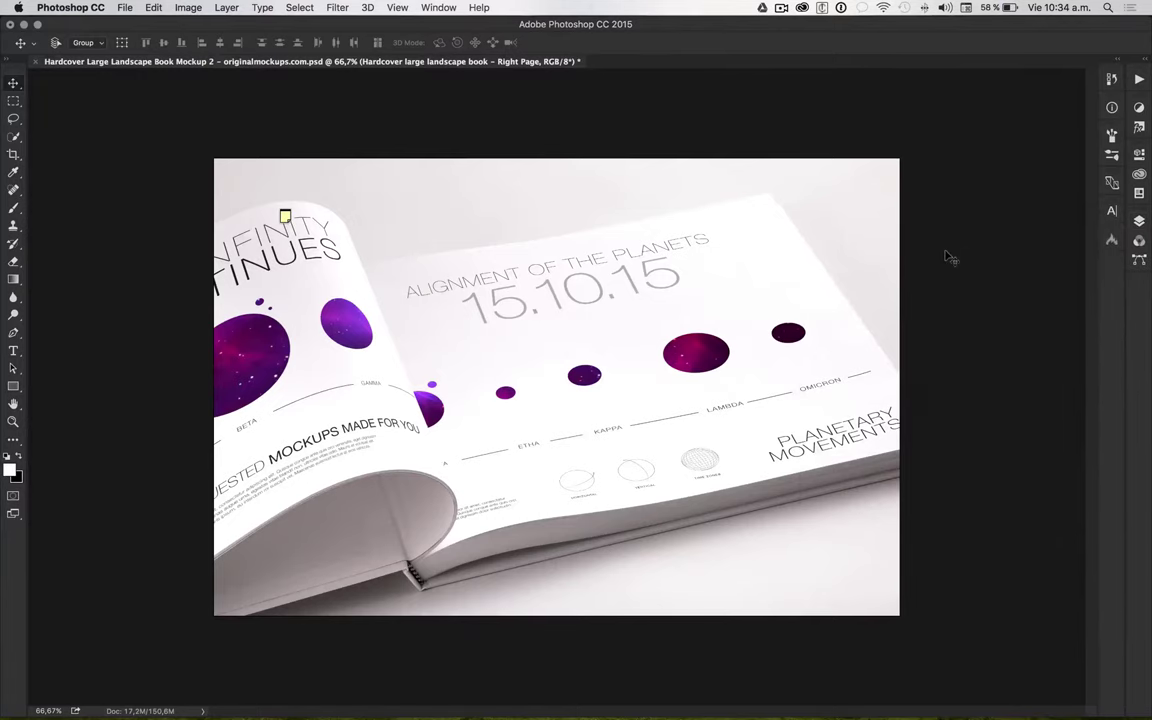
key(ctrl+plus)
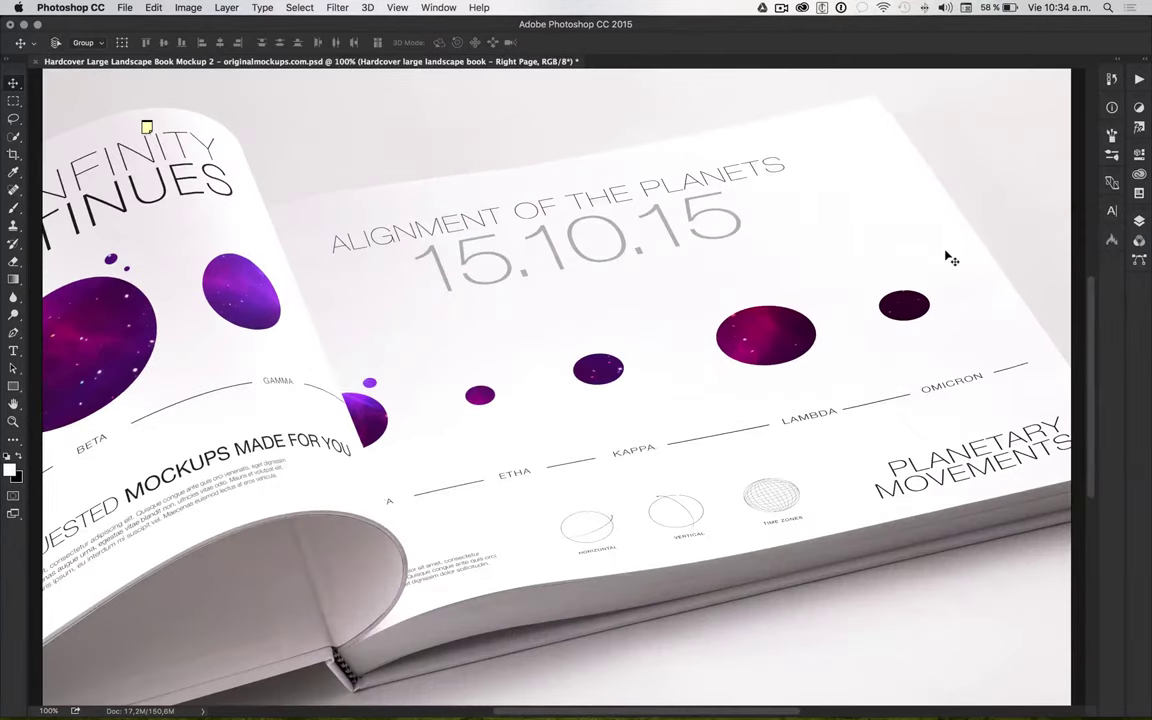